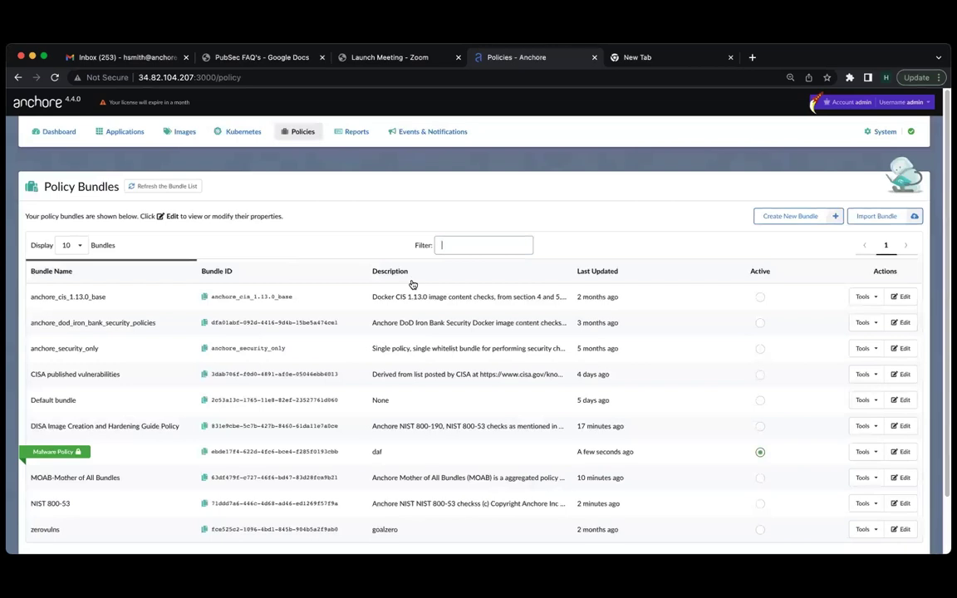
# Step: Filter the image repositories for xmrig and open the analysis of the most recent xmrig/xmrig latest image
pyautogui.click(199, 136)
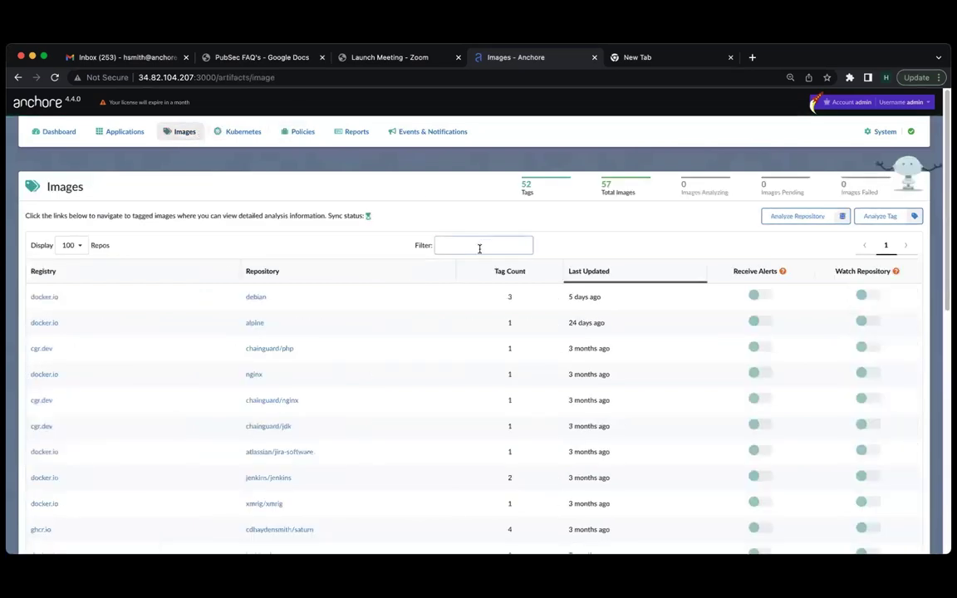
pyautogui.write('xmrig')
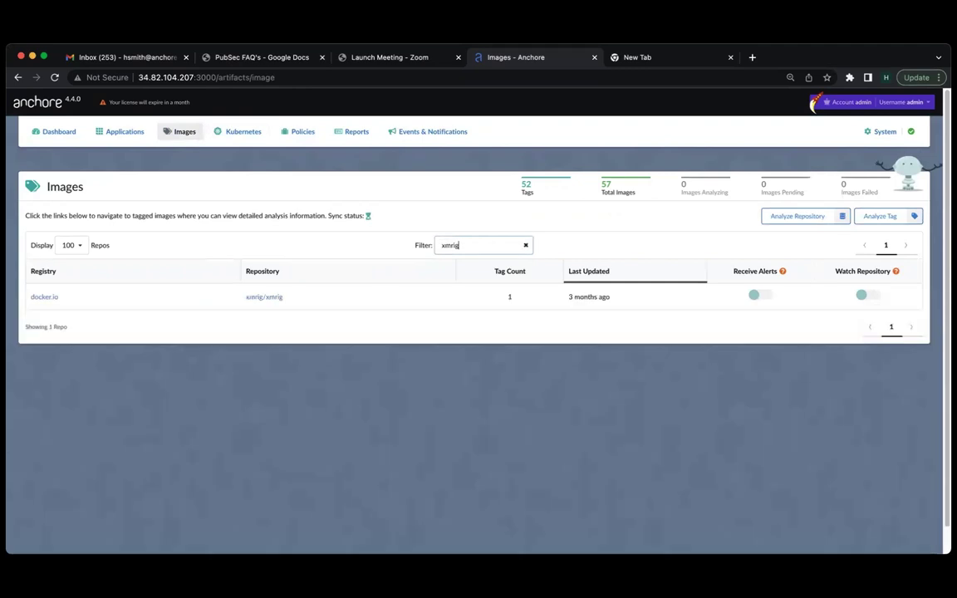
pyautogui.click(265, 297)
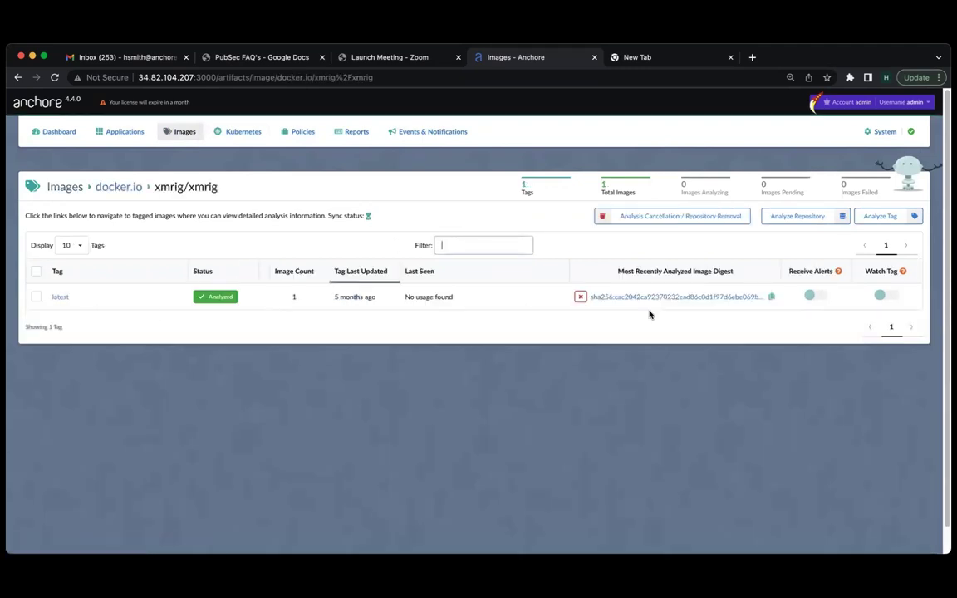
pyautogui.click(694, 298)
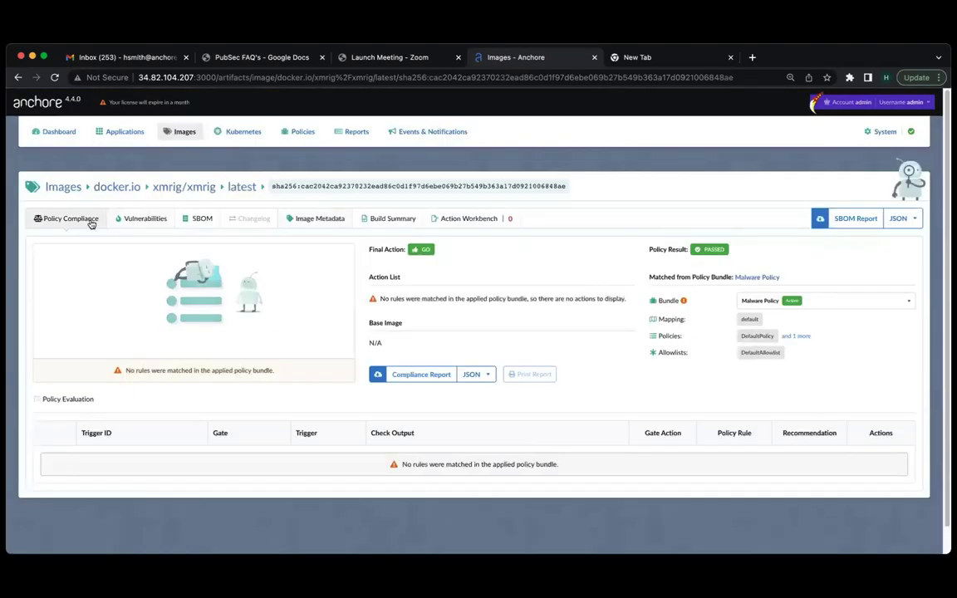
# Step: Preview the image's compliance against the NIST 800-53 bundle, and review its vulnerabilities, SBOM and image metadata
pyautogui.click(831, 302)
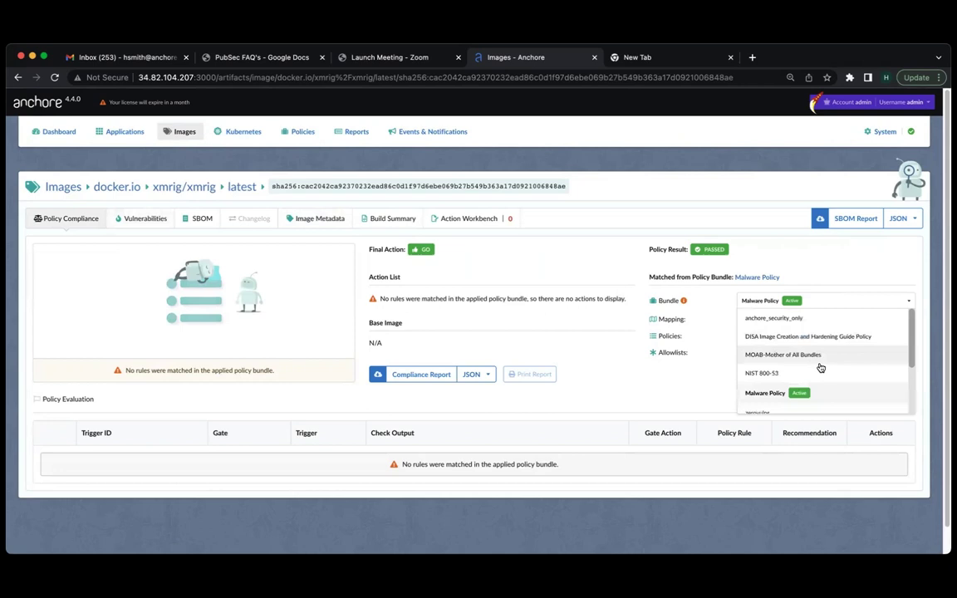
pyautogui.click(818, 373)
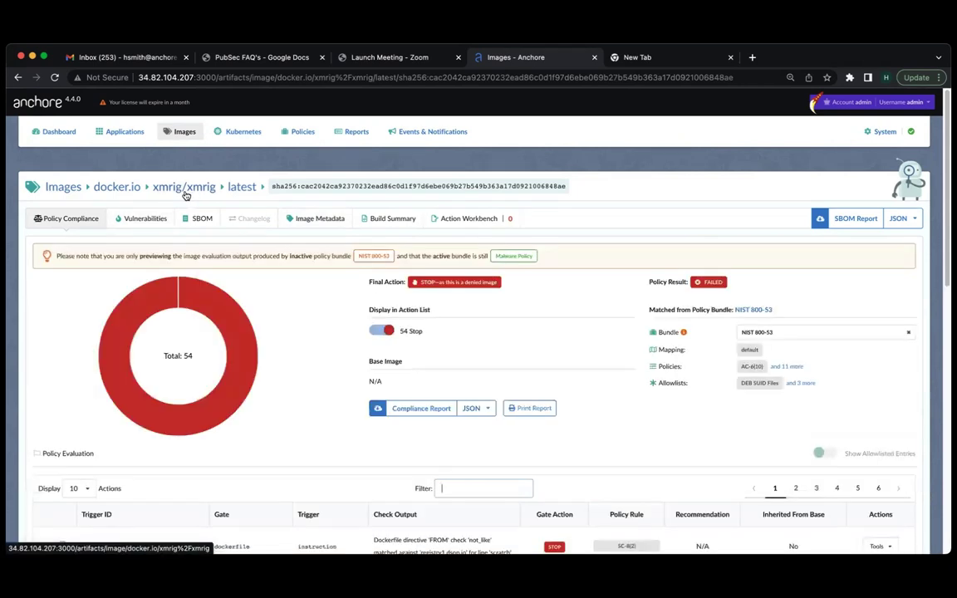
pyautogui.click(148, 218)
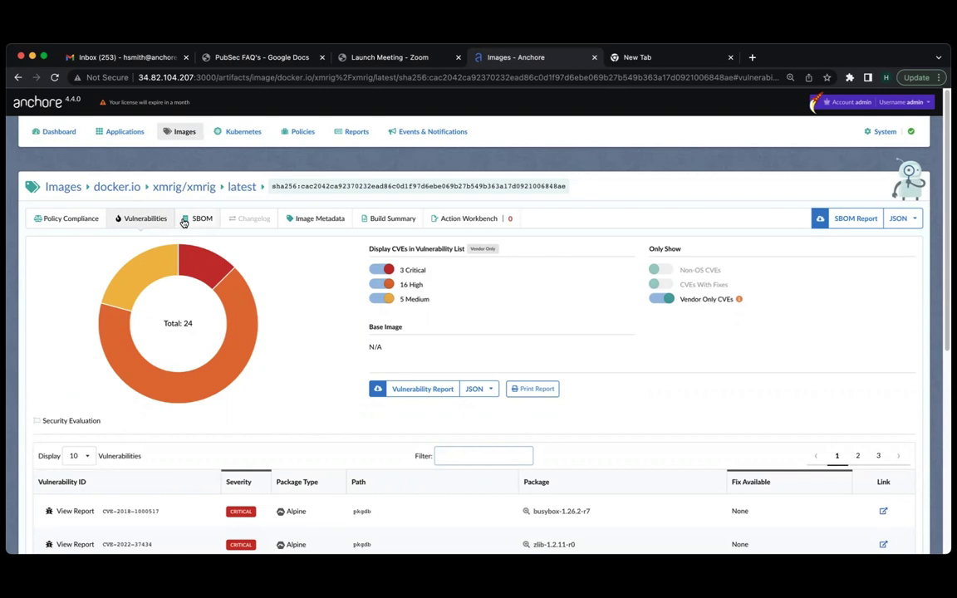
pyautogui.click(183, 221)
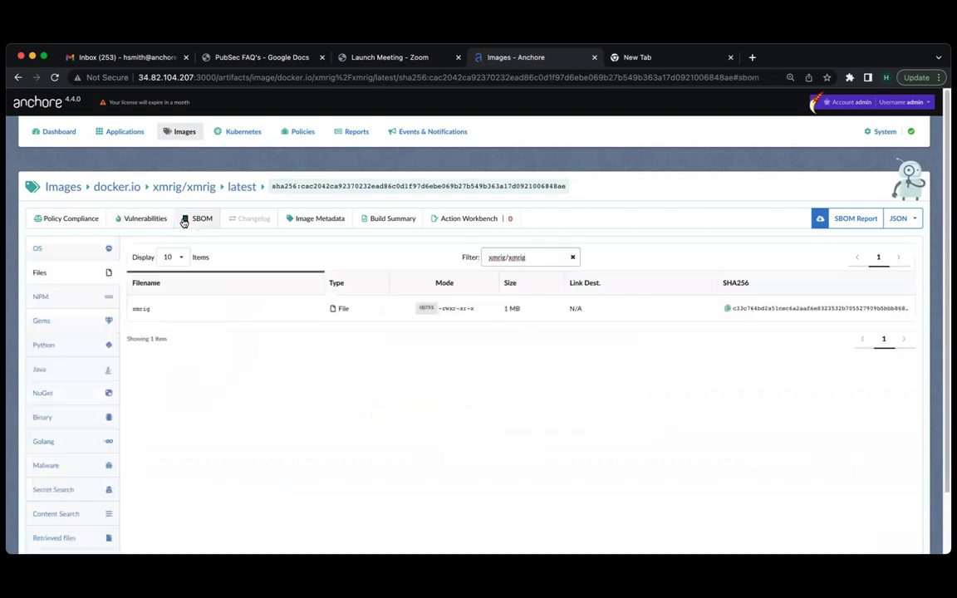
pyautogui.click(300, 221)
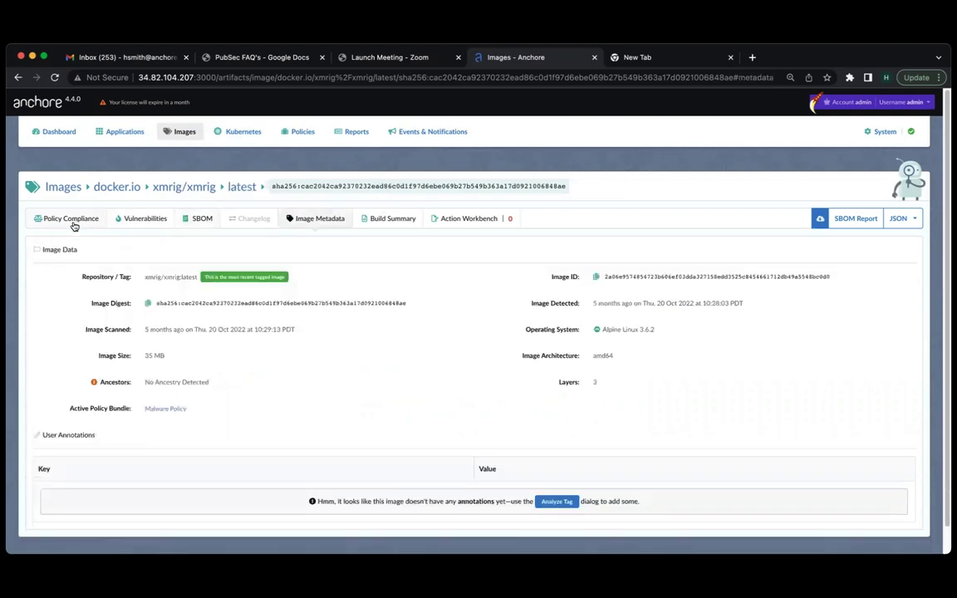
# Step: Copy the /xmrig/xmrig malware location from the malware findings in the image's SBOM
pyautogui.click(199, 221)
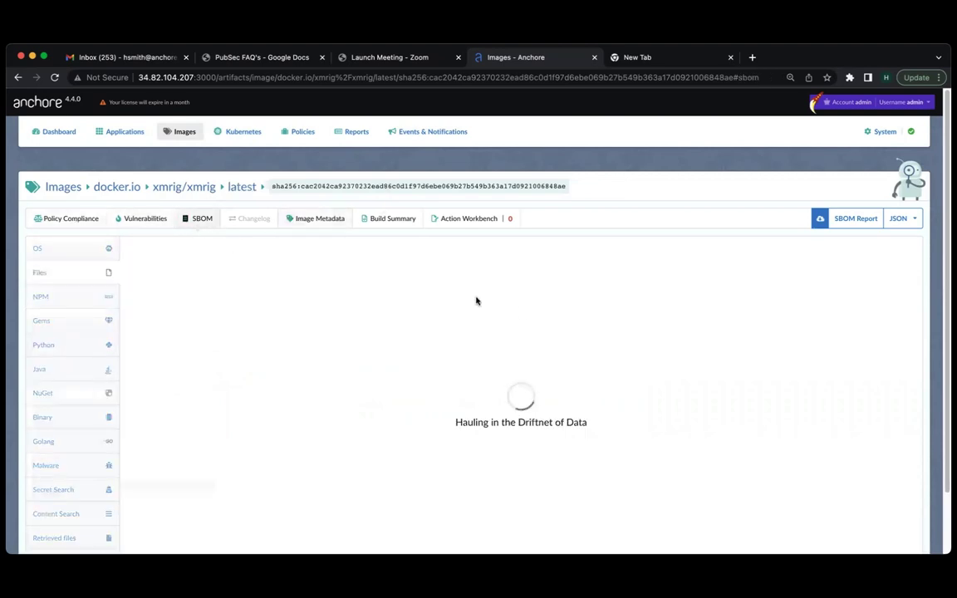
pyautogui.click(73, 468)
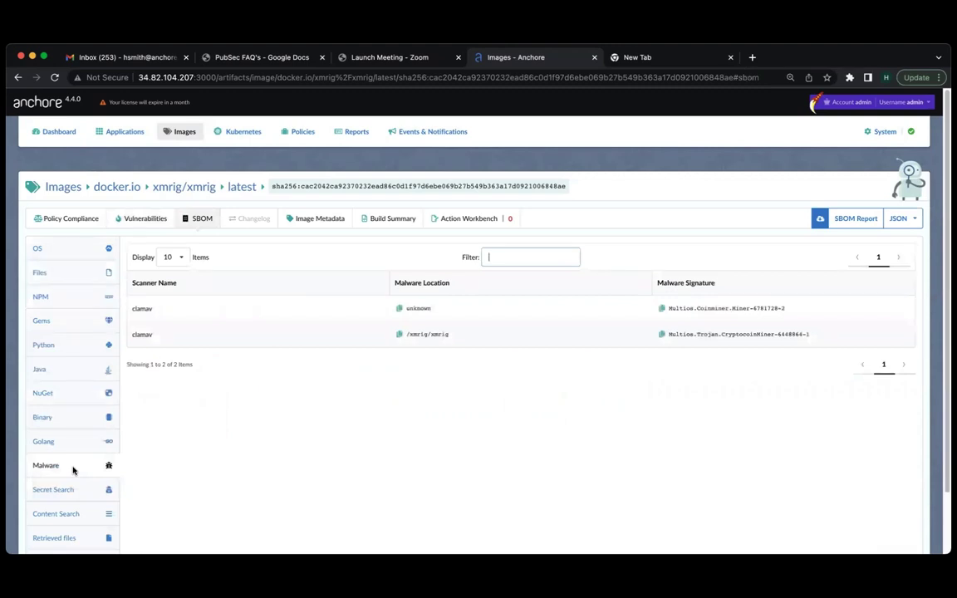
pyautogui.click(400, 335)
# Step: Filter the SBOM's files by the copied path /xmrig/xmrig and copy the SHA256 of the xmrig file
pyautogui.click(33, 278)
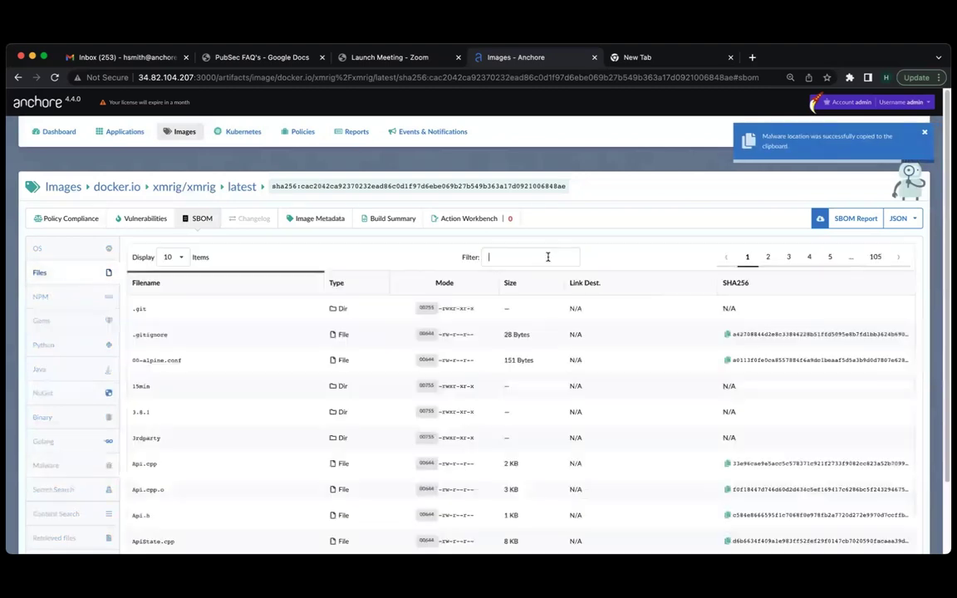
pyautogui.press('super+v')
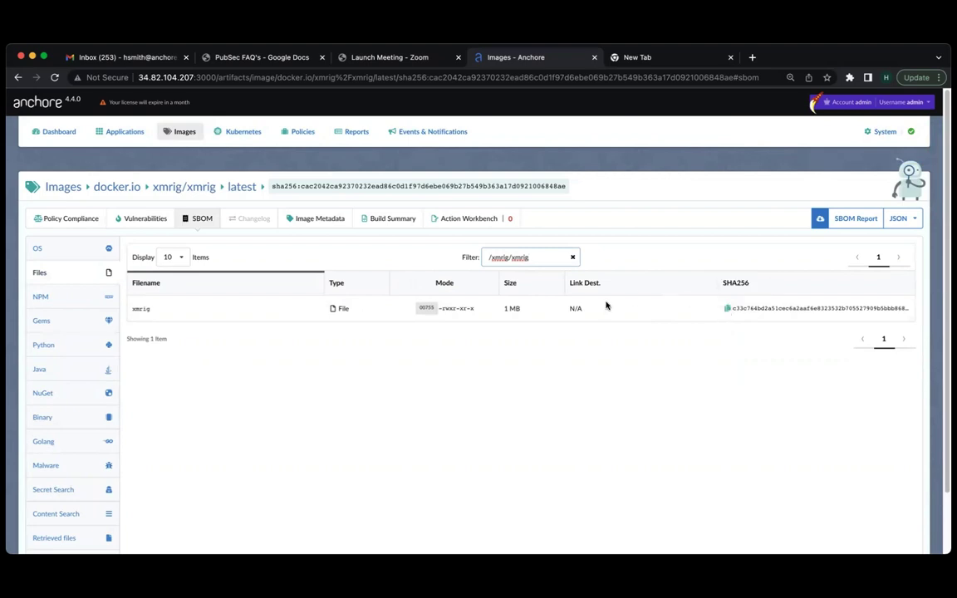
pyautogui.click(728, 310)
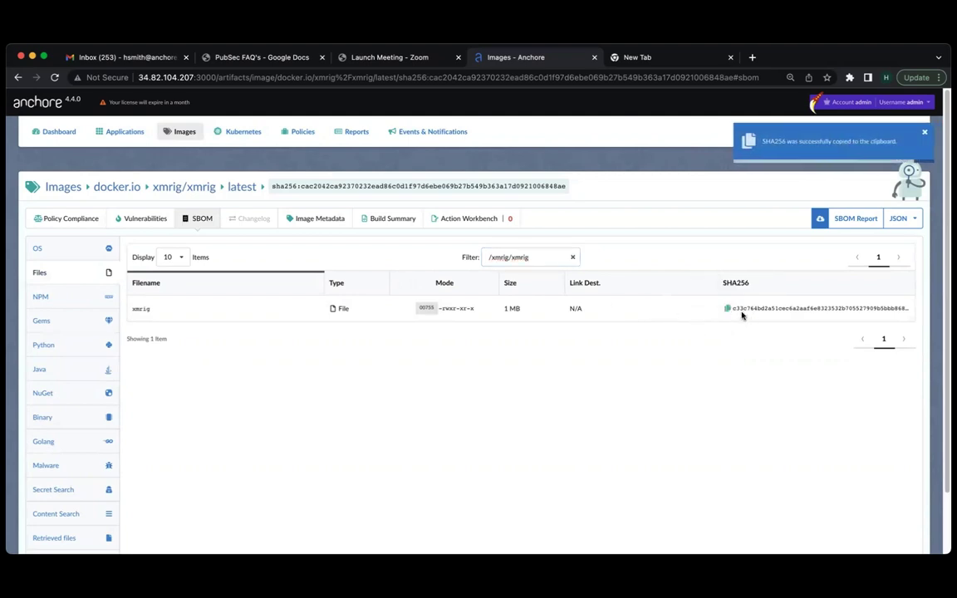
# Step: Open the rules of DefaultPolicy in the active Malware Policy bundle for editing
pyautogui.moveTo(308, 132)
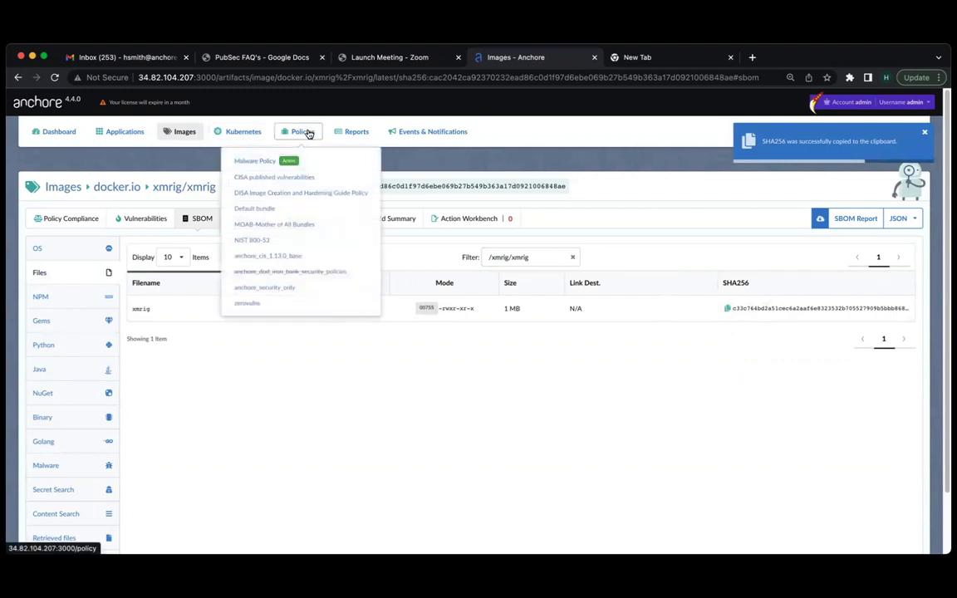
pyautogui.click(290, 161)
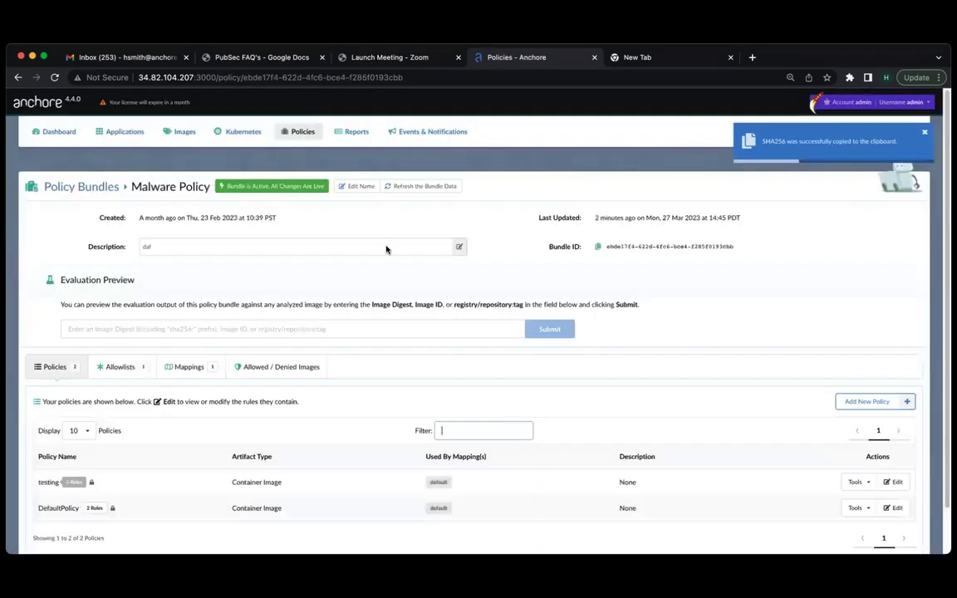
pyautogui.click(893, 507)
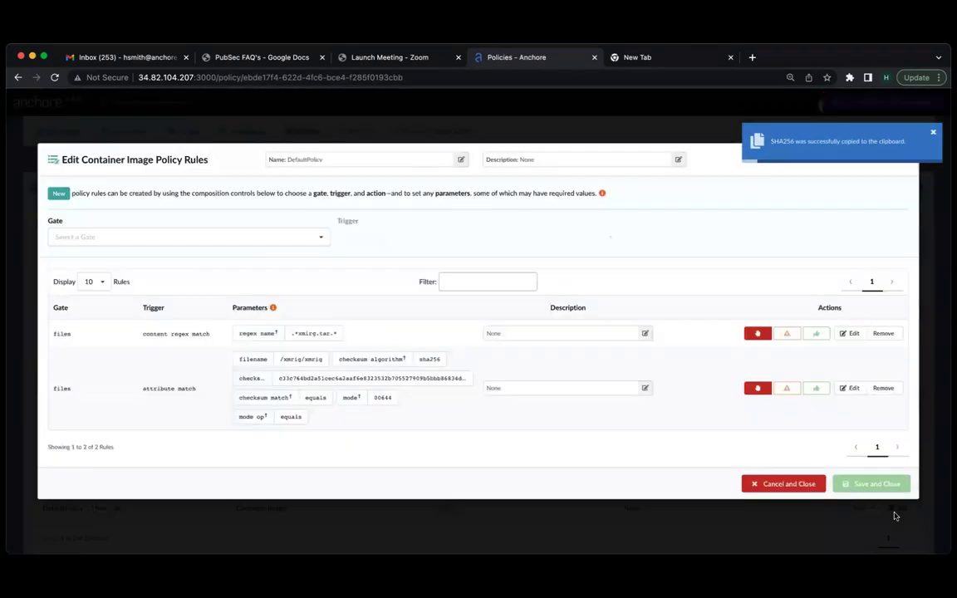
# Step: Try to rename the DefaultPolicy as XMRIG Check
pyautogui.click(359, 161)
pyautogui.moveTo(319, 188); pyautogui.dragTo(276, 180)
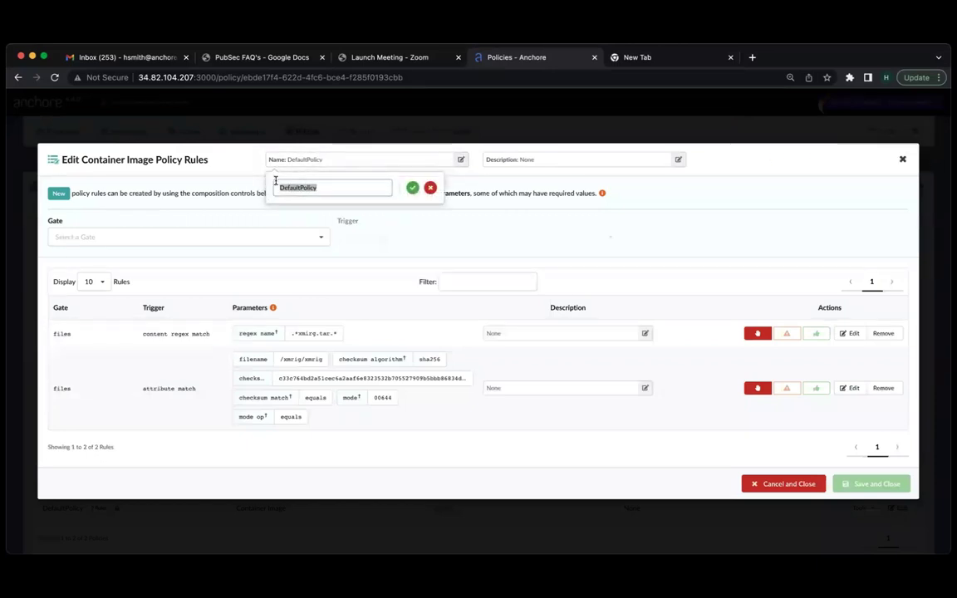
pyautogui.press('BackSpace')
pyautogui.write('XMRIG Che')
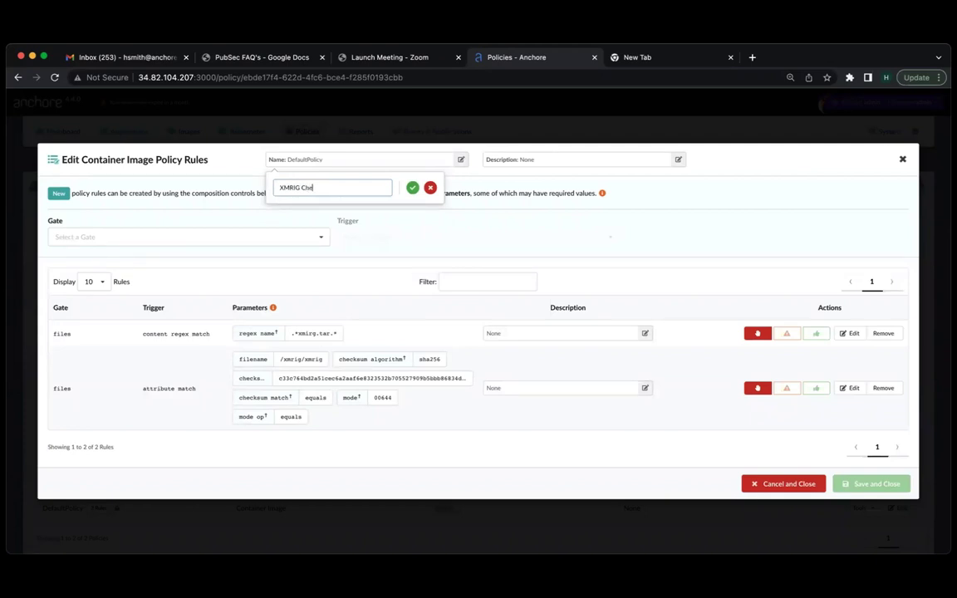
pyautogui.write('ck')
# Step: In the files attribute match rule, replace the checksum with the copied SHA256 and set the mode to 00755
pyautogui.click(848, 388)
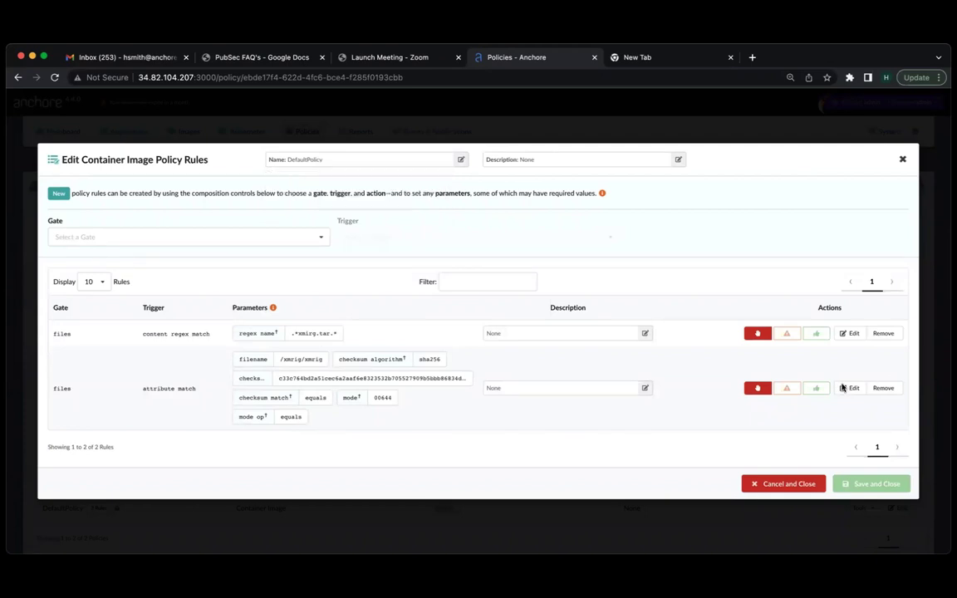
pyautogui.doubleClick(413, 297)
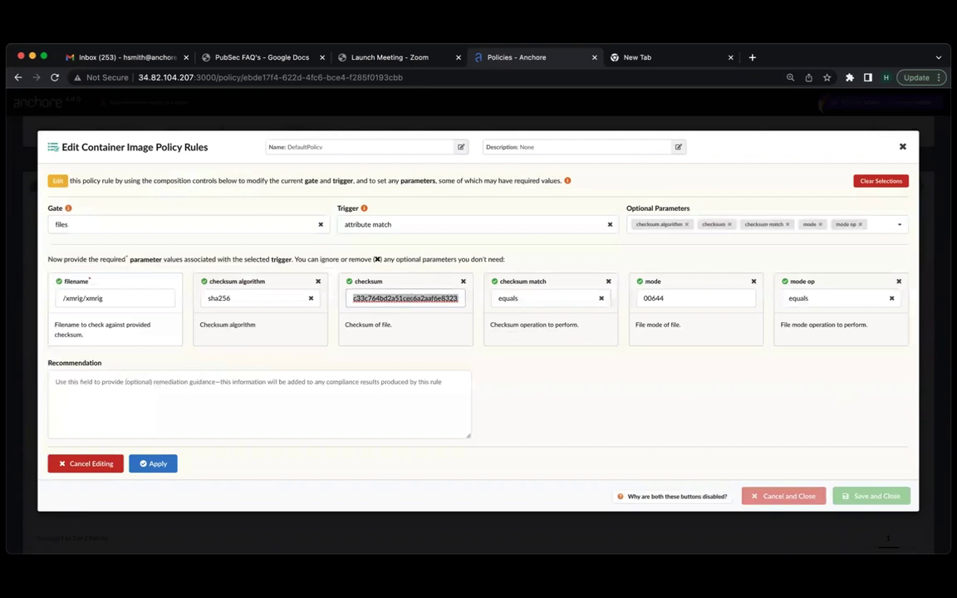
pyautogui.click(678, 299)
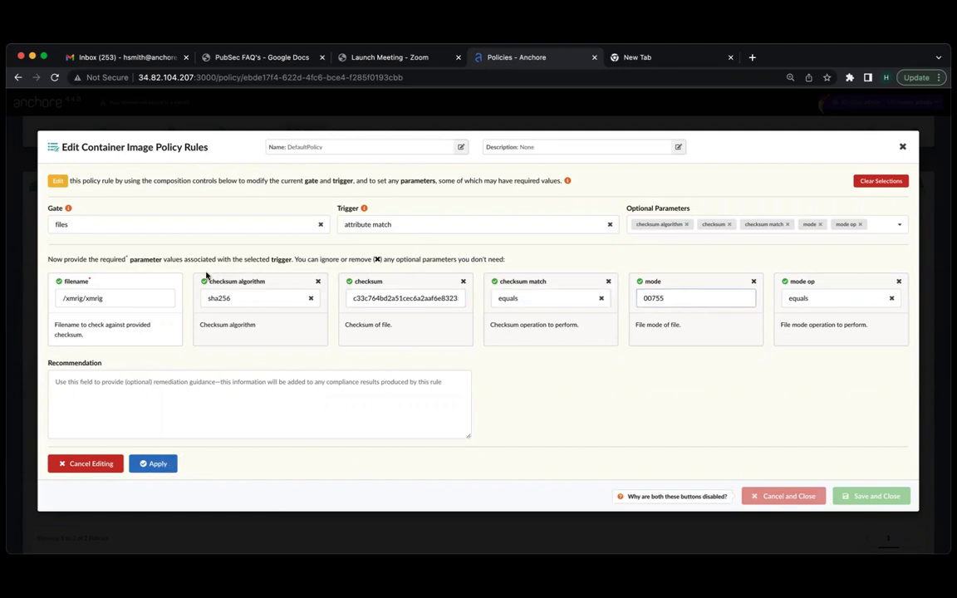
# Step: Keep the rule on the files gate with the attribute match trigger, then apply the rule and save the policy
pyautogui.click(235, 225)
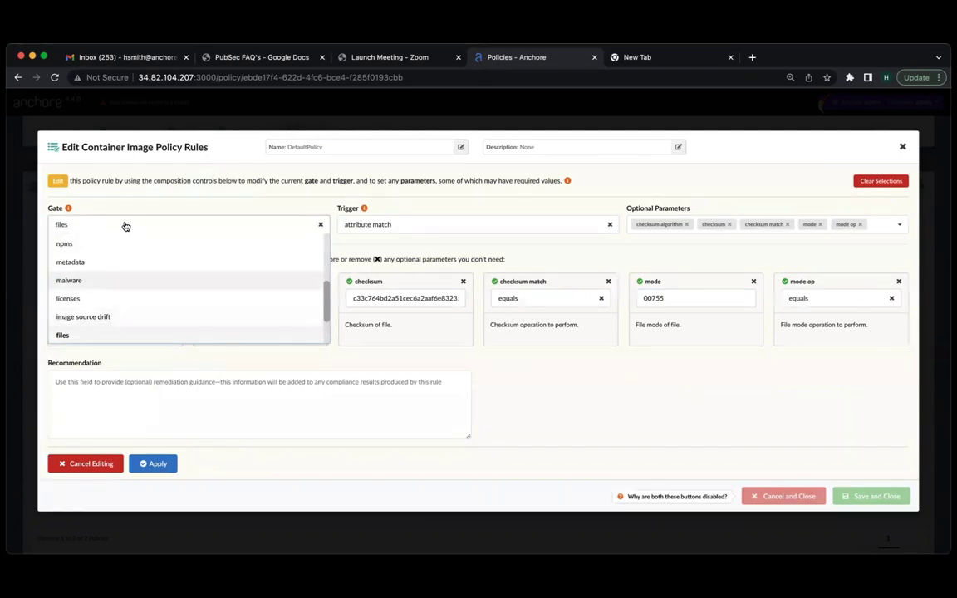
pyautogui.click(117, 337)
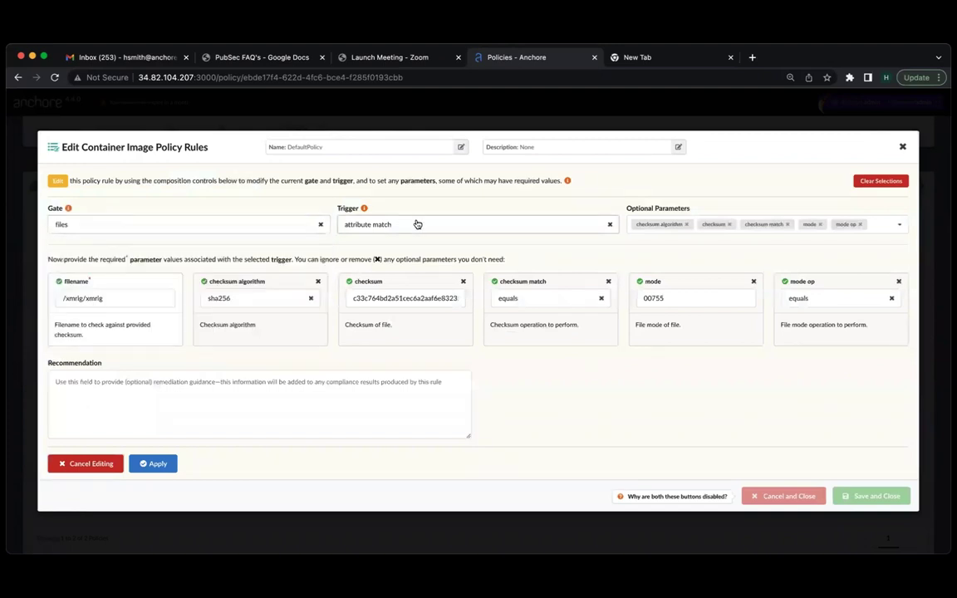
pyautogui.click(418, 224)
pyautogui.click(398, 244)
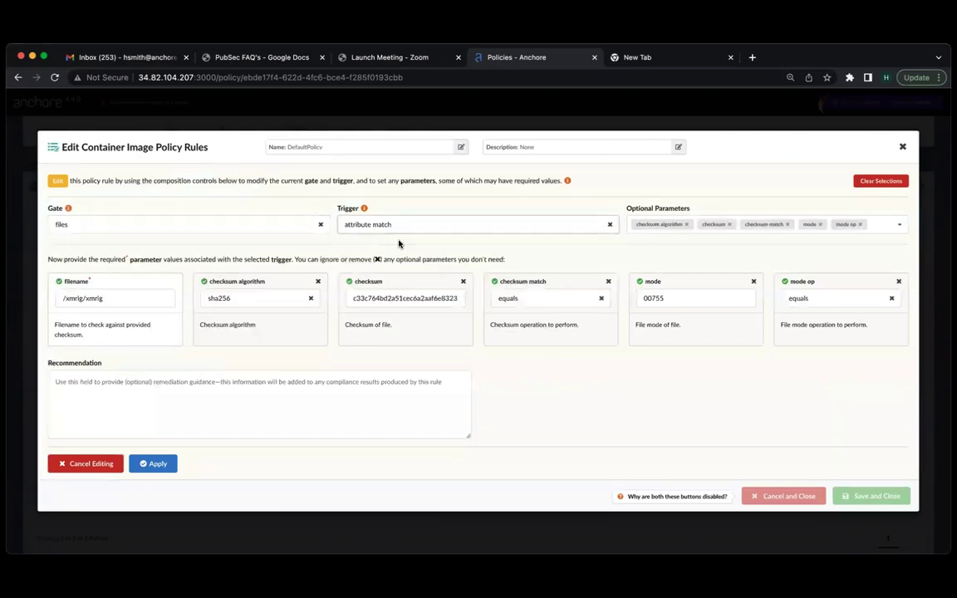
pyautogui.click(157, 463)
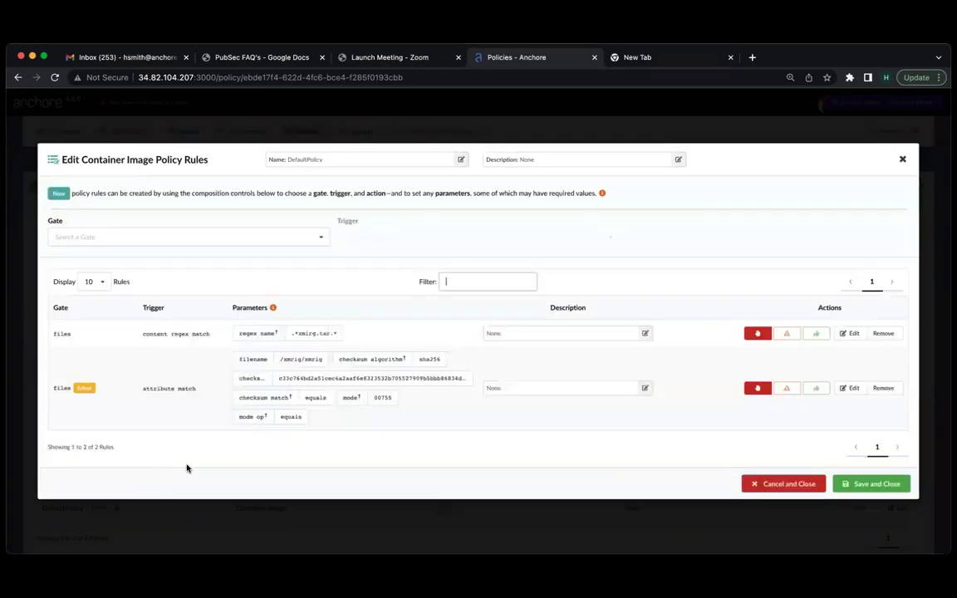
pyautogui.click(892, 486)
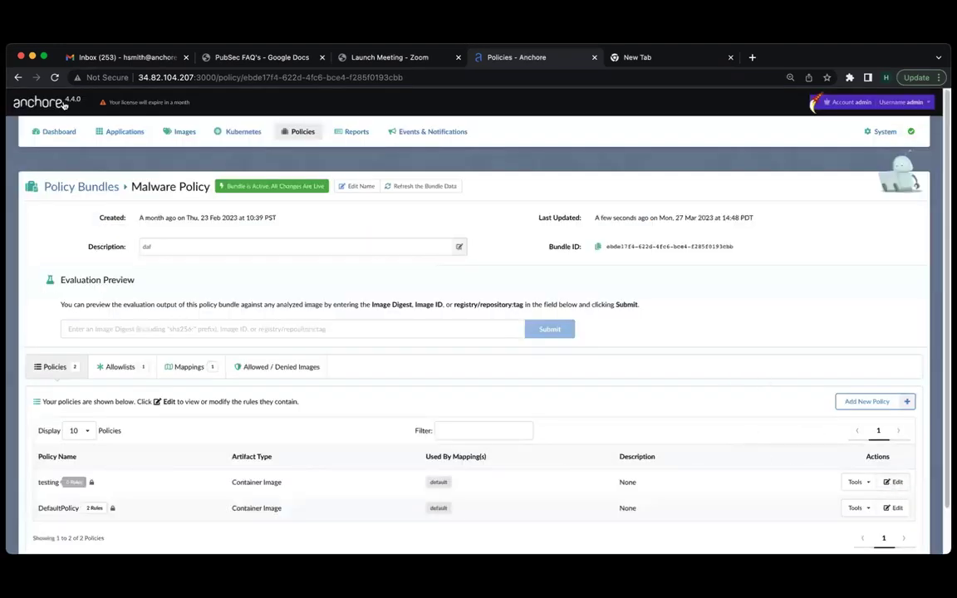
# Step: Reopen the xmrig/xmrig latest image and examine its policy evaluation and check output under the Malware Policy bundle
pyautogui.moveTo(188, 134)
pyautogui.click(192, 157)
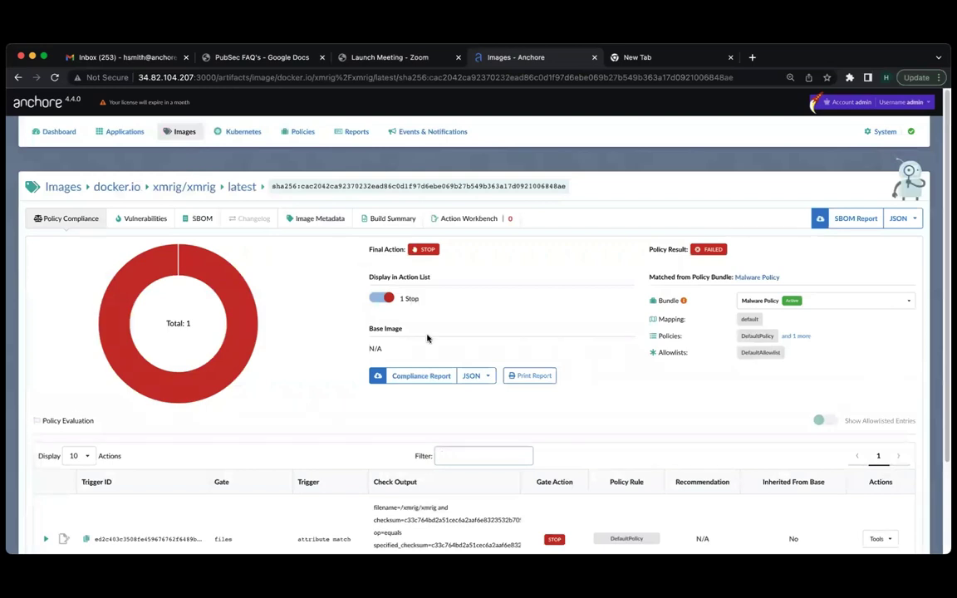
pyautogui.scroll(-3, 386, 305)
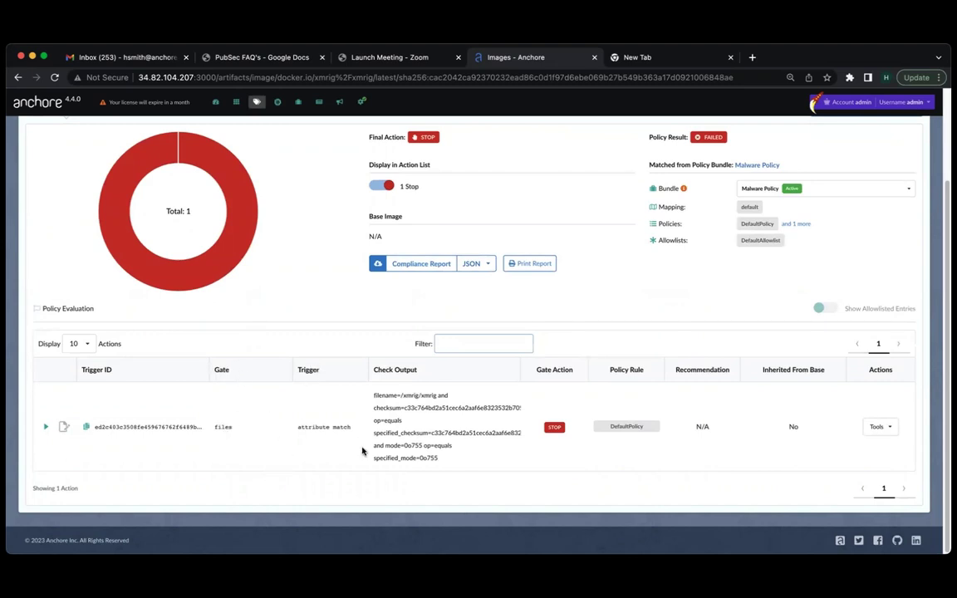
pyautogui.moveTo(373, 407); pyautogui.dragTo(491, 458)
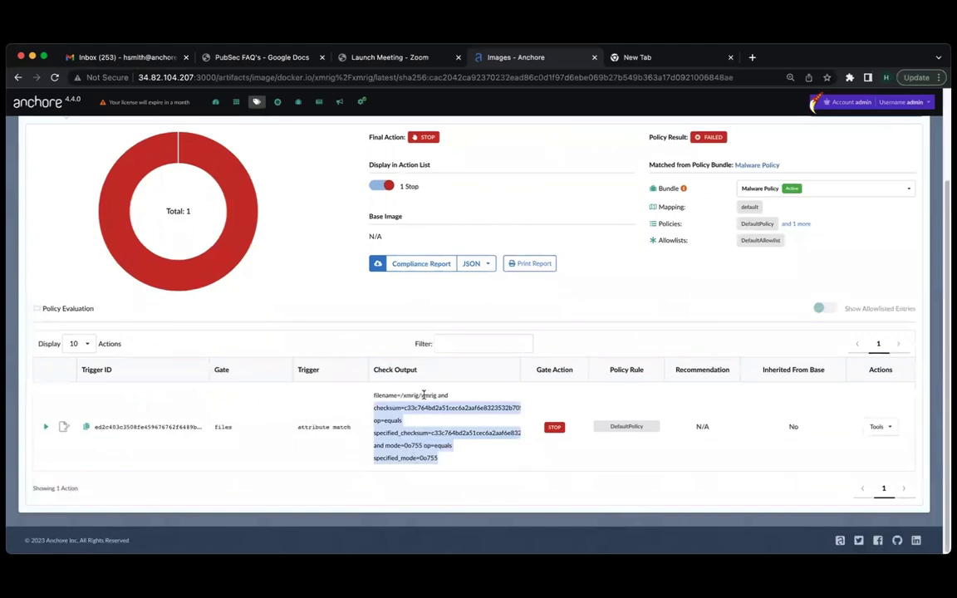
pyautogui.scroll(1, 266, 402)
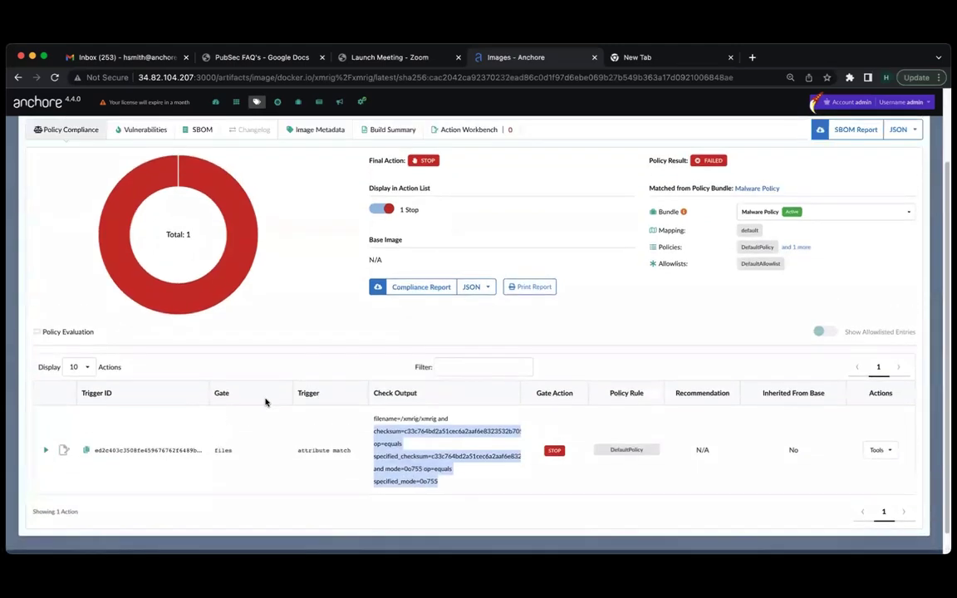
# Step: Open the image's SBOM and examine the malware scan findings, including the /xmrig/xmrig location
pyautogui.scroll(3, 266, 402)
pyautogui.click(203, 217)
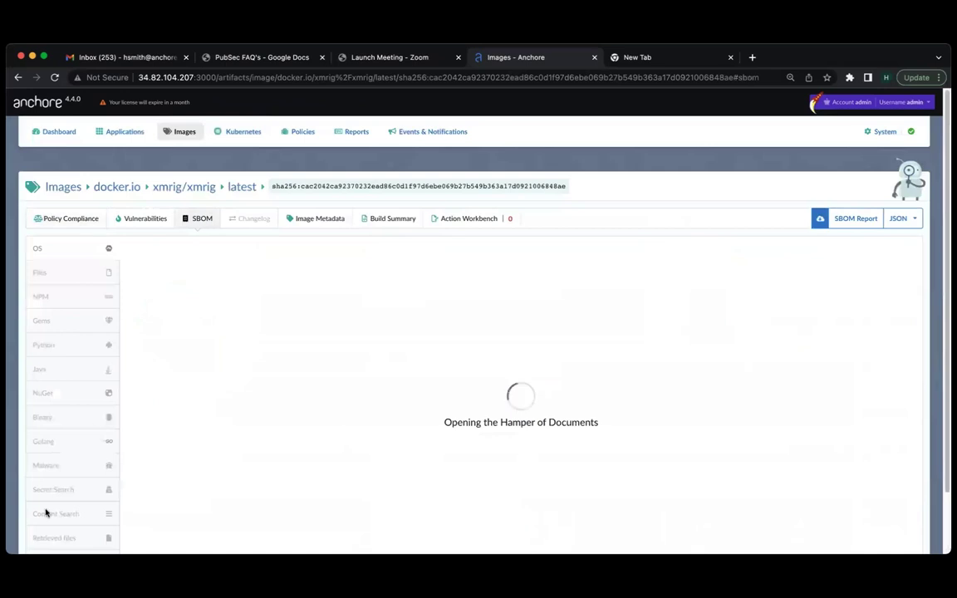
pyautogui.click(59, 464)
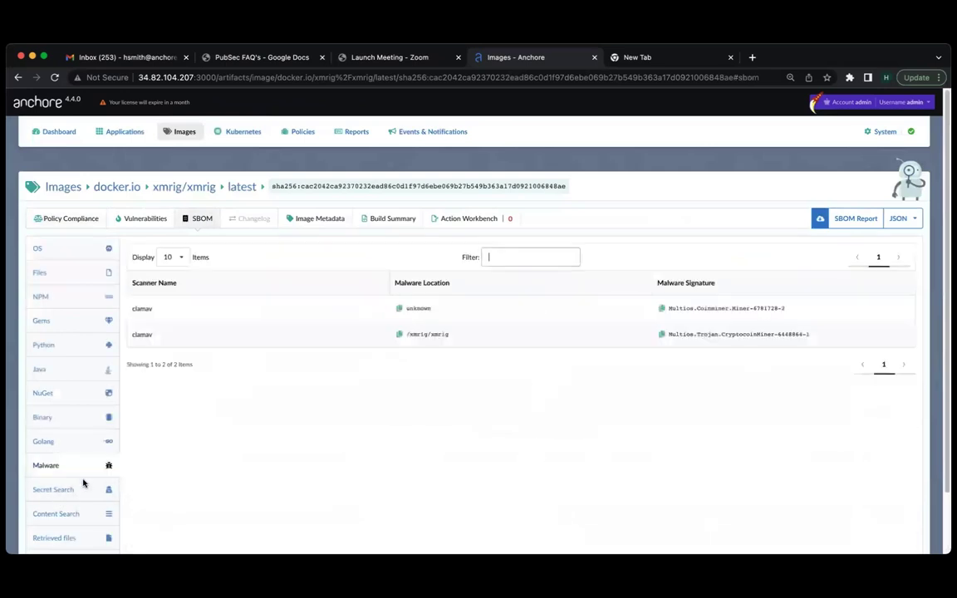
pyautogui.click(403, 336)
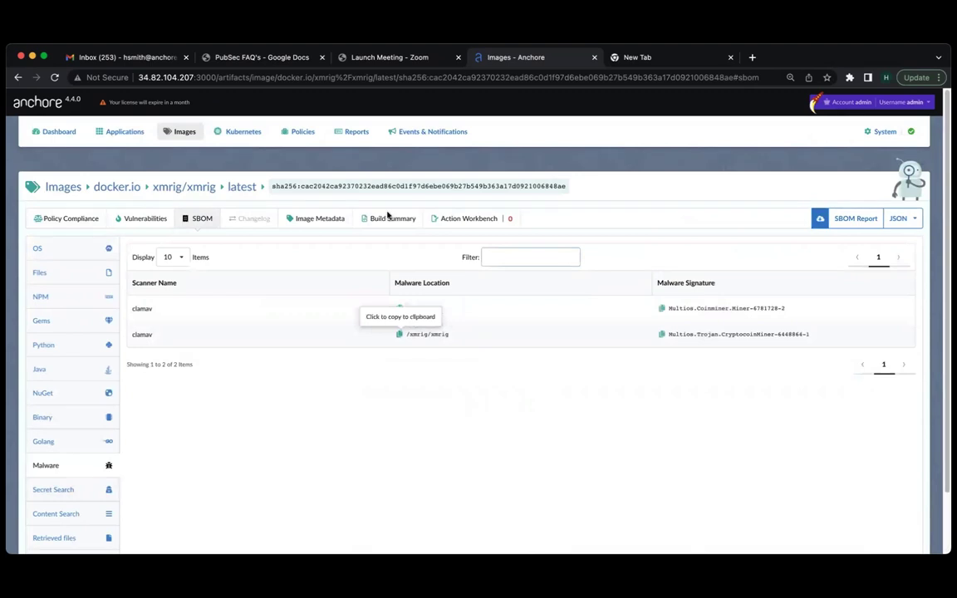
# Step: Filter the SBOM's file list by the copied SHA256 checksum to find the matching malware file
pyautogui.click(60, 271)
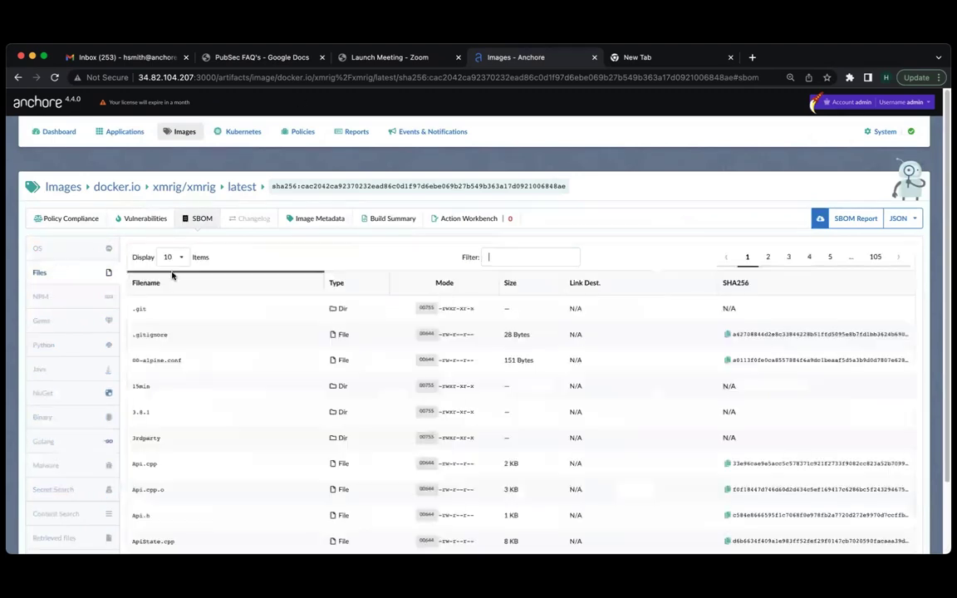
pyautogui.click(529, 264)
pyautogui.hotkey('ctrl', 'v')
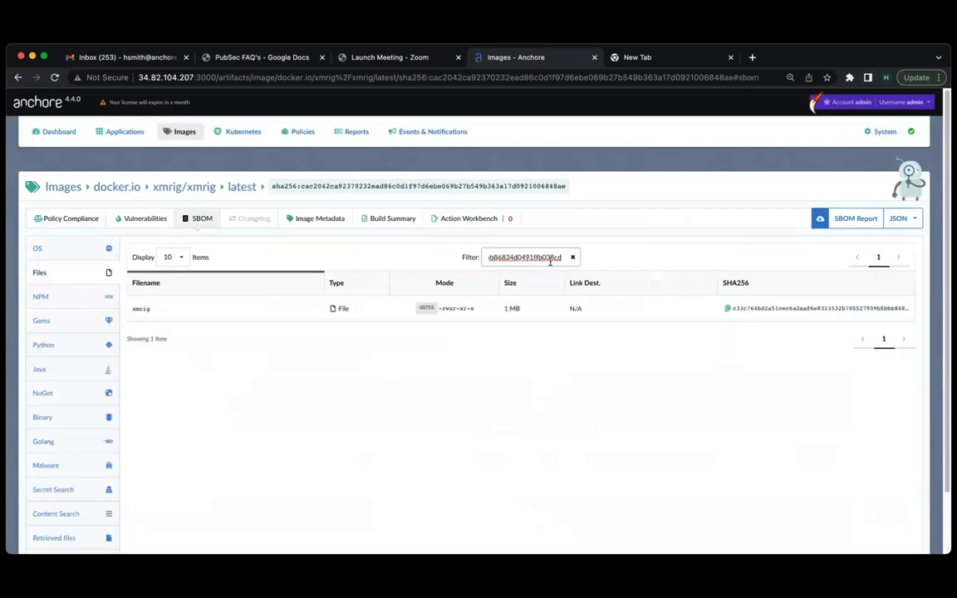
pyautogui.moveTo(559, 257); pyautogui.dragTo(353, 235)
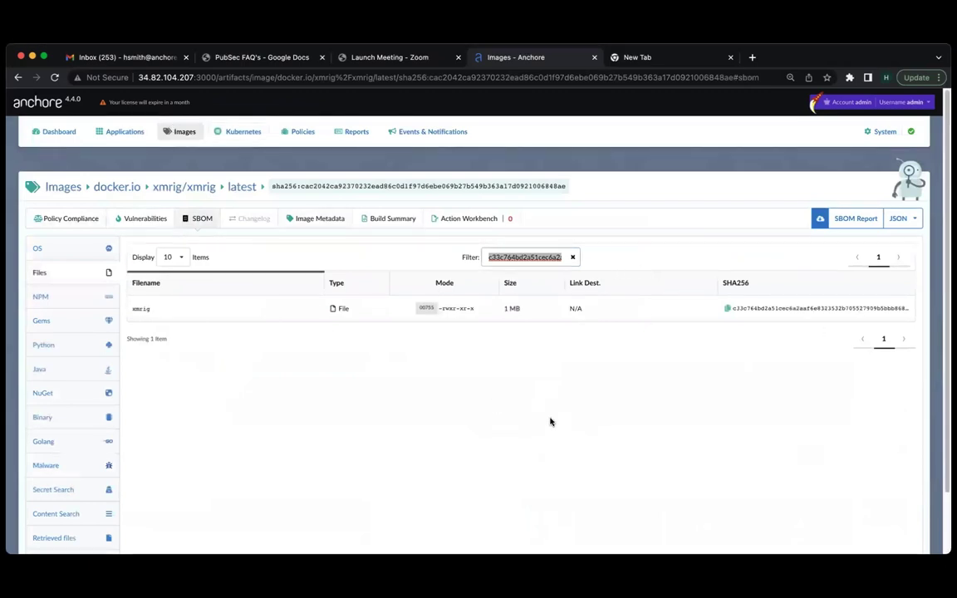
# Step: Review the DefaultPolicy rules in the Malware Policy bundle, check the attribute match rule's description, and close the rules without saving
pyautogui.click(292, 131)
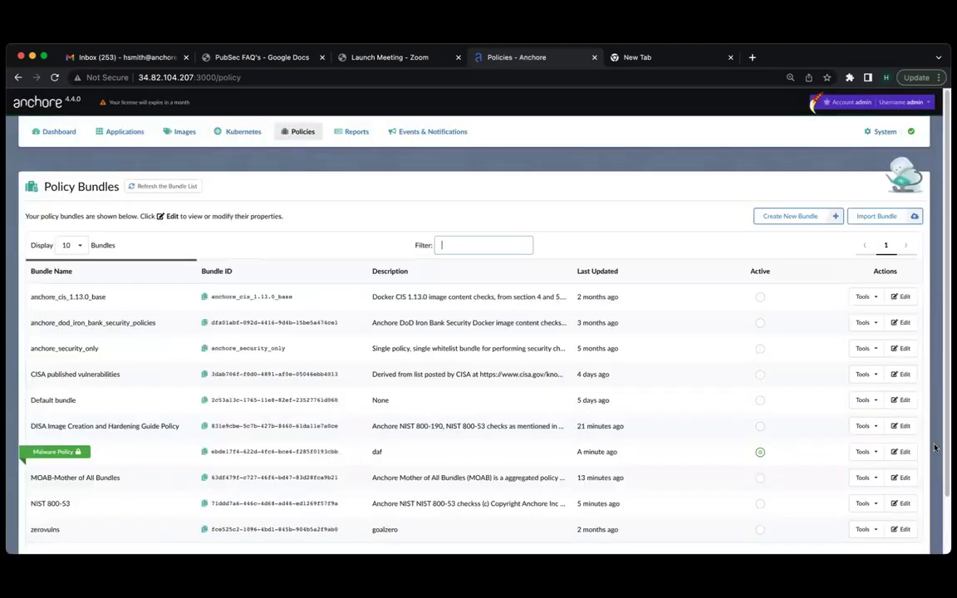
pyautogui.click(904, 452)
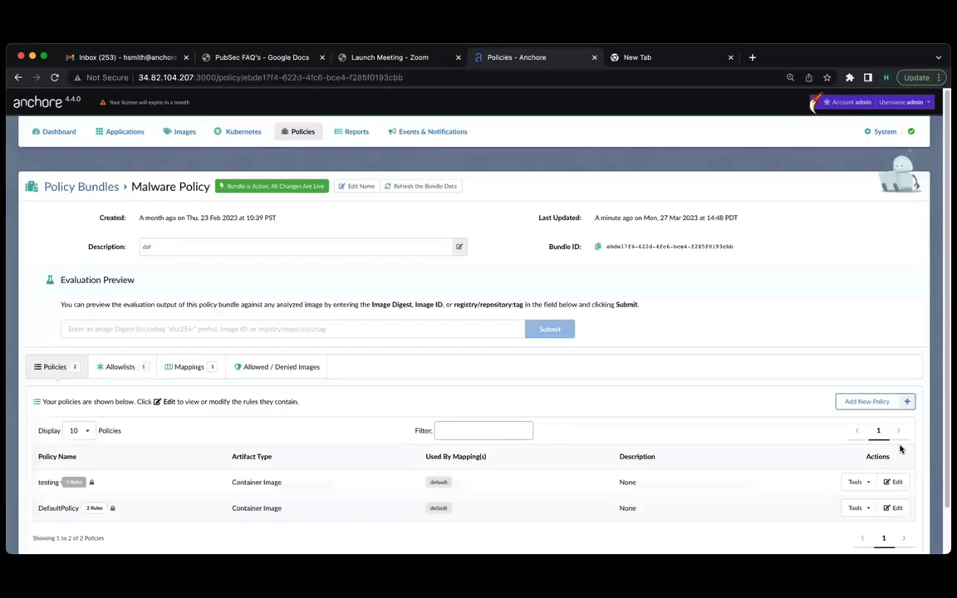
pyautogui.click(895, 509)
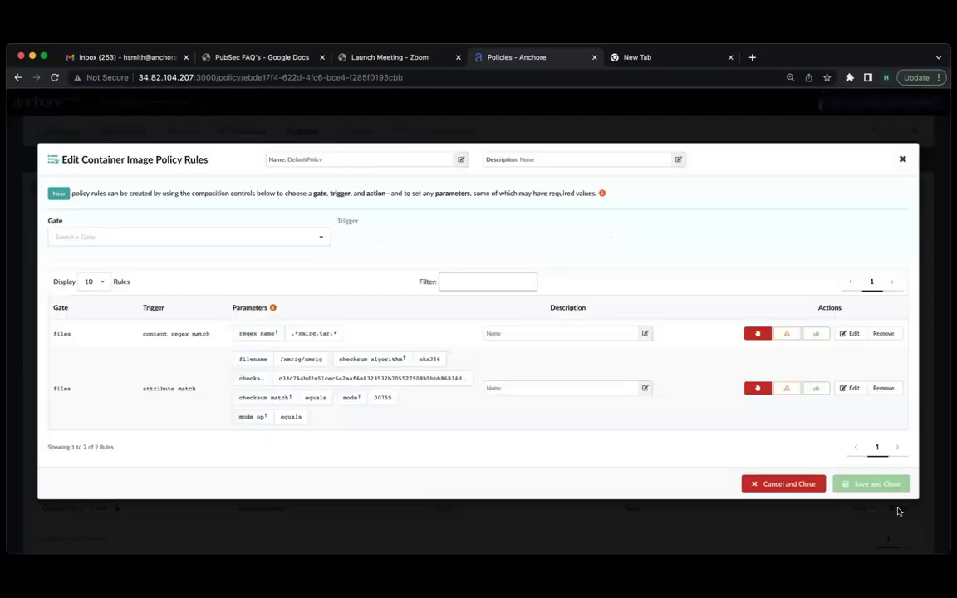
pyautogui.click(537, 389)
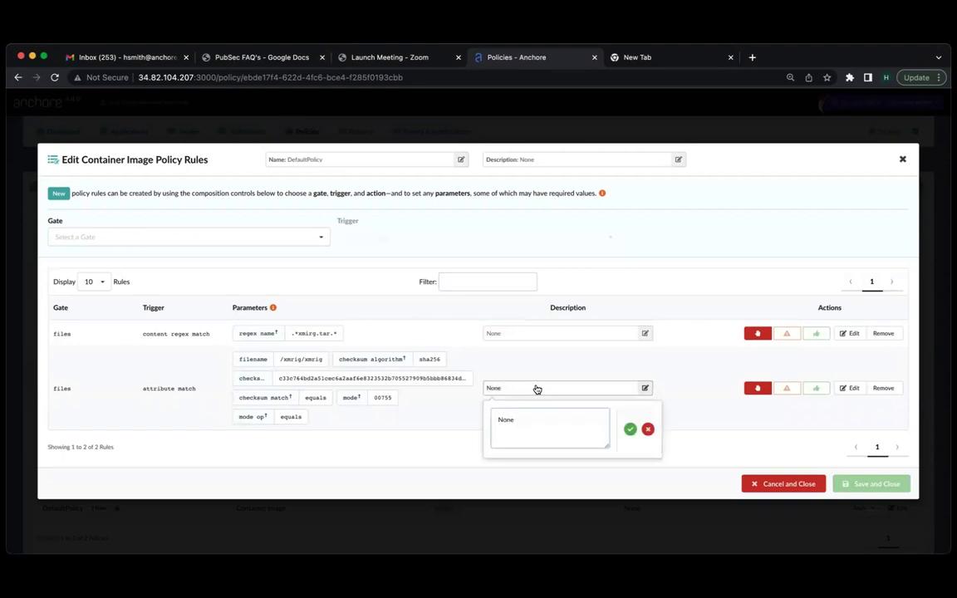
pyautogui.click(711, 412)
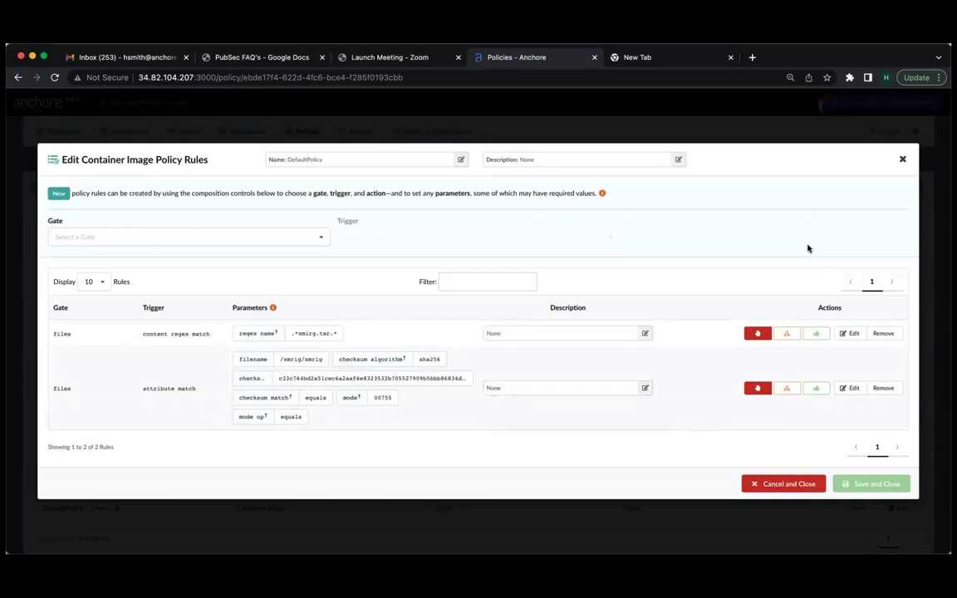
pyautogui.click(902, 160)
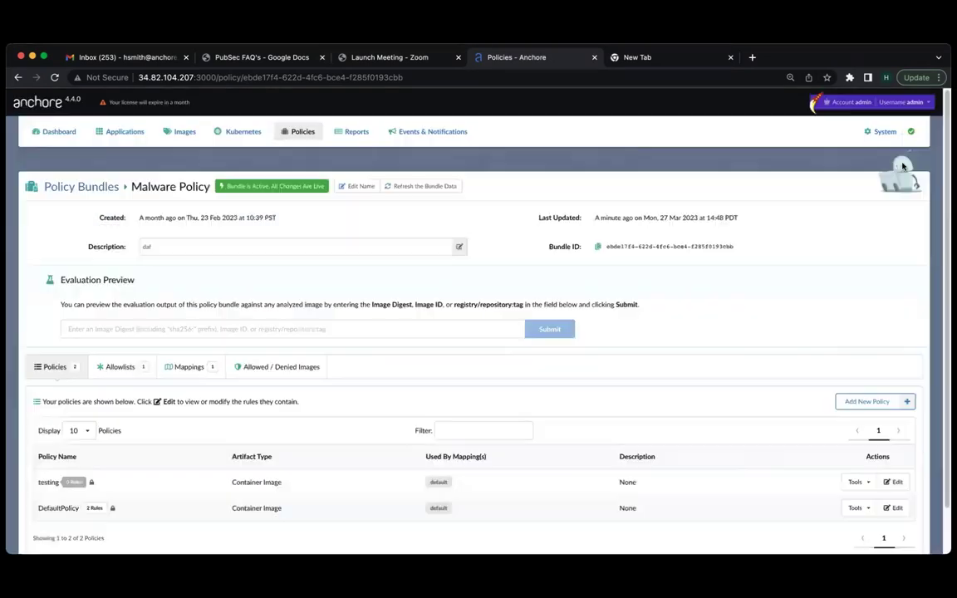